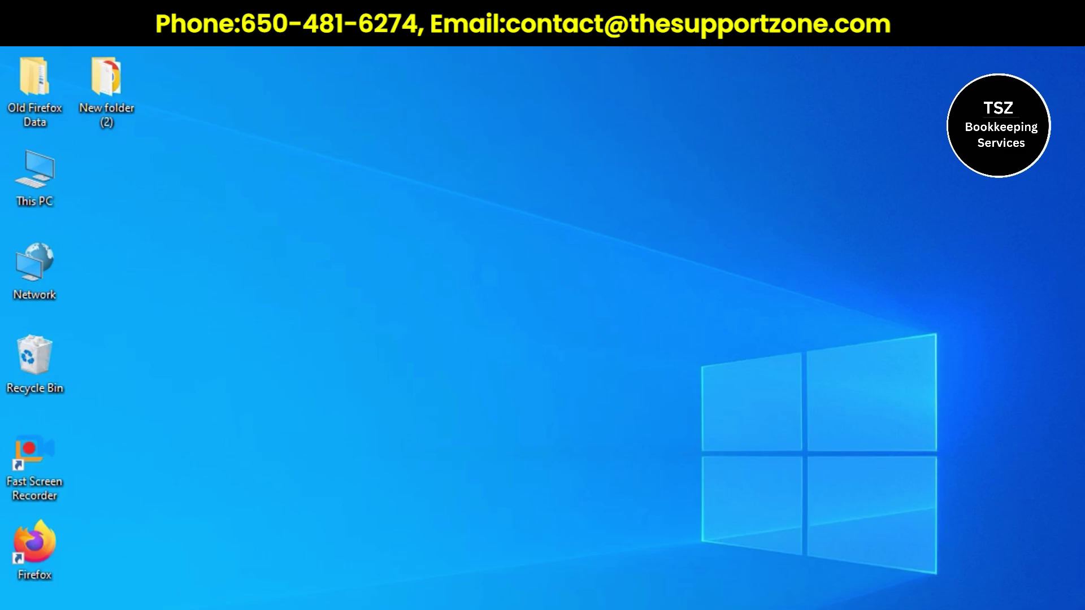
Launch Firefox and type qbdt into the Google search box.
{"action": "double_click", "coordinate": [56, 543]}
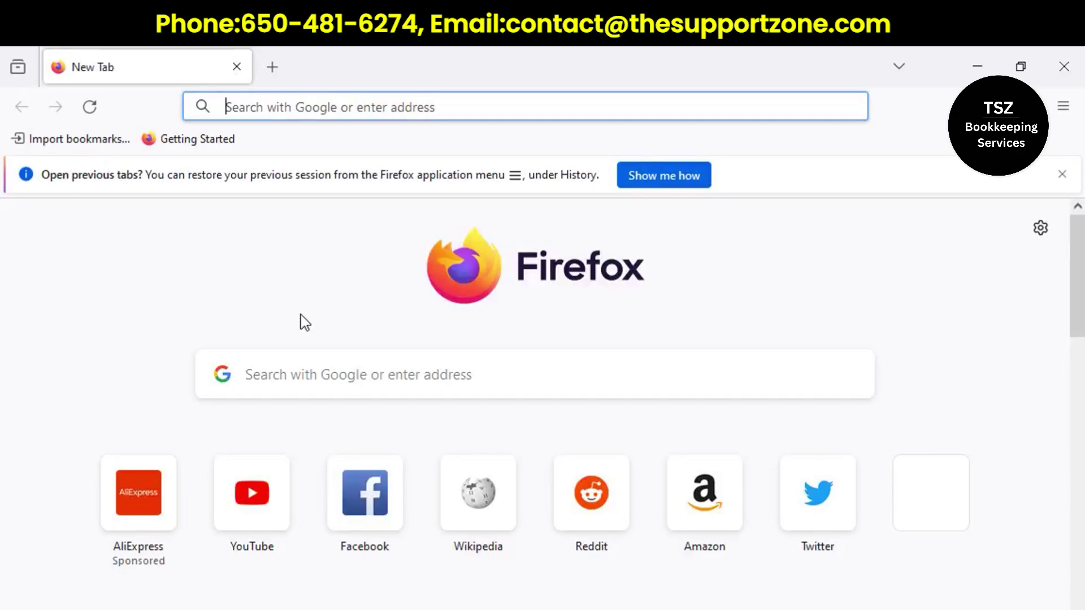
{"action": "left_click", "coordinate": [346, 105]}
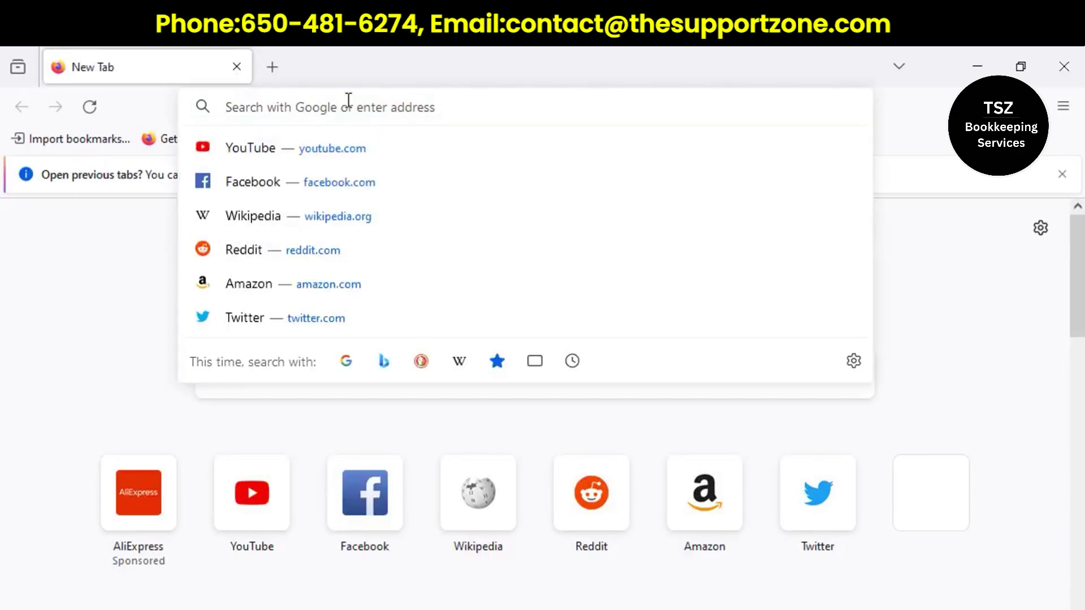
{"action": "left_click", "coordinate": [280, 374]}
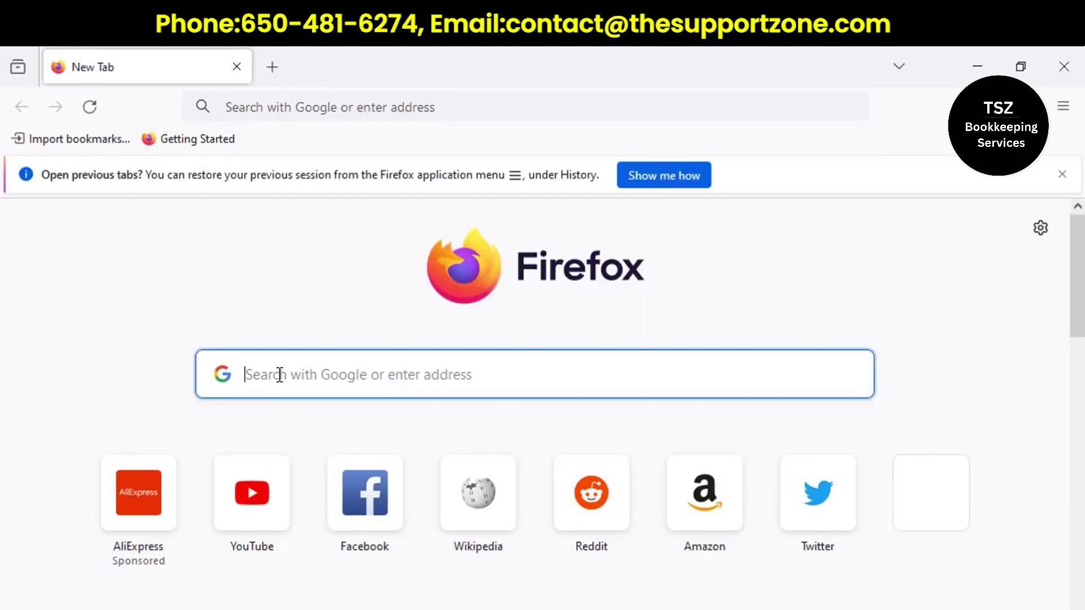
{"action": "type", "text": "qb"}
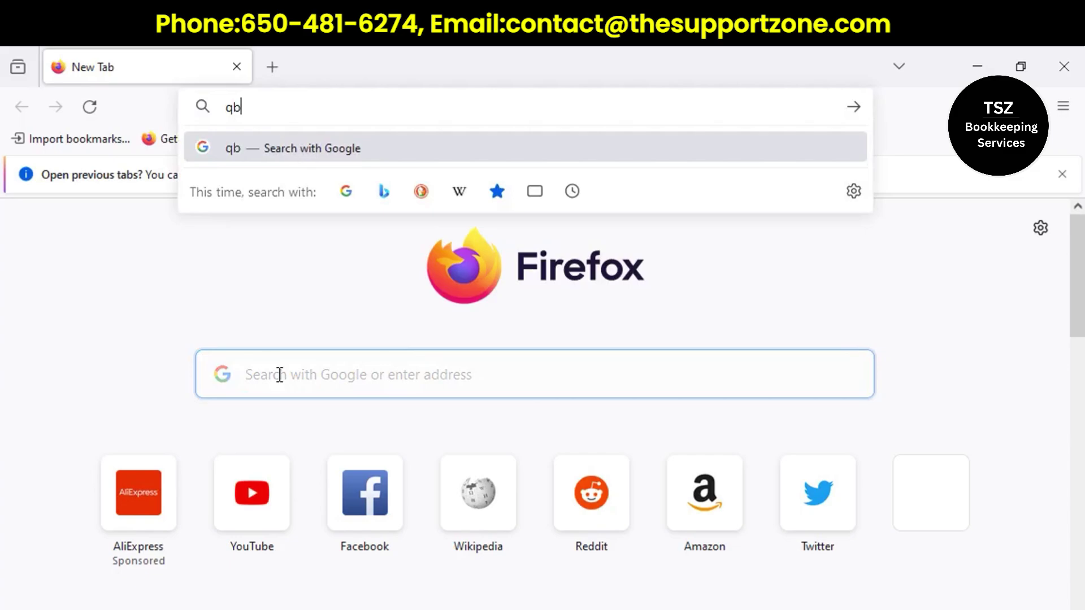
{"action": "type", "text": "dt"}
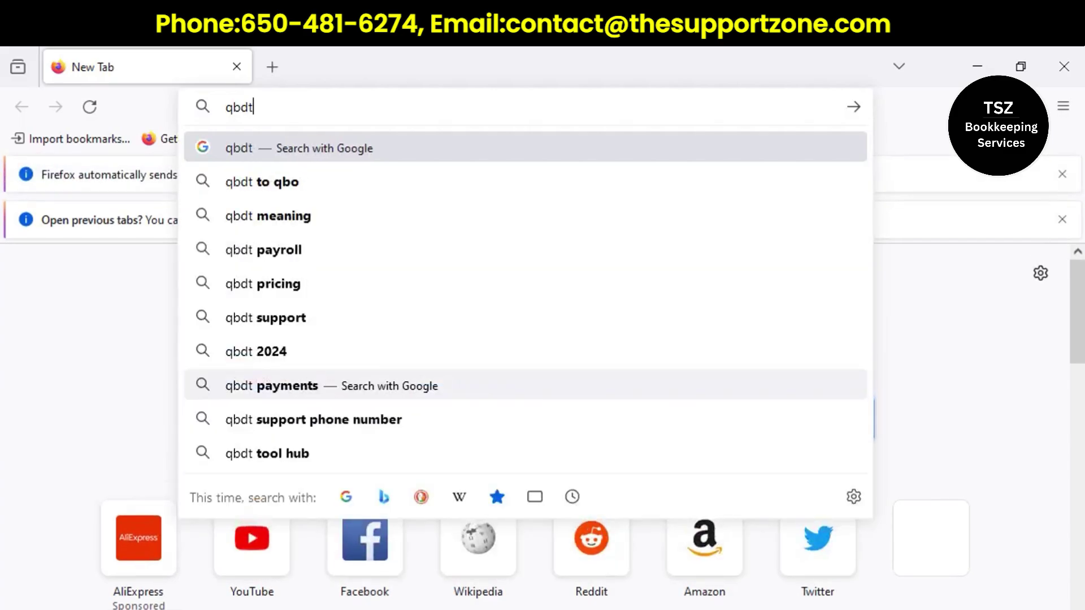
Run the qbdt Google search and open the QuickBooks Downloads & Updates result.
{"action": "key", "text": "Return"}
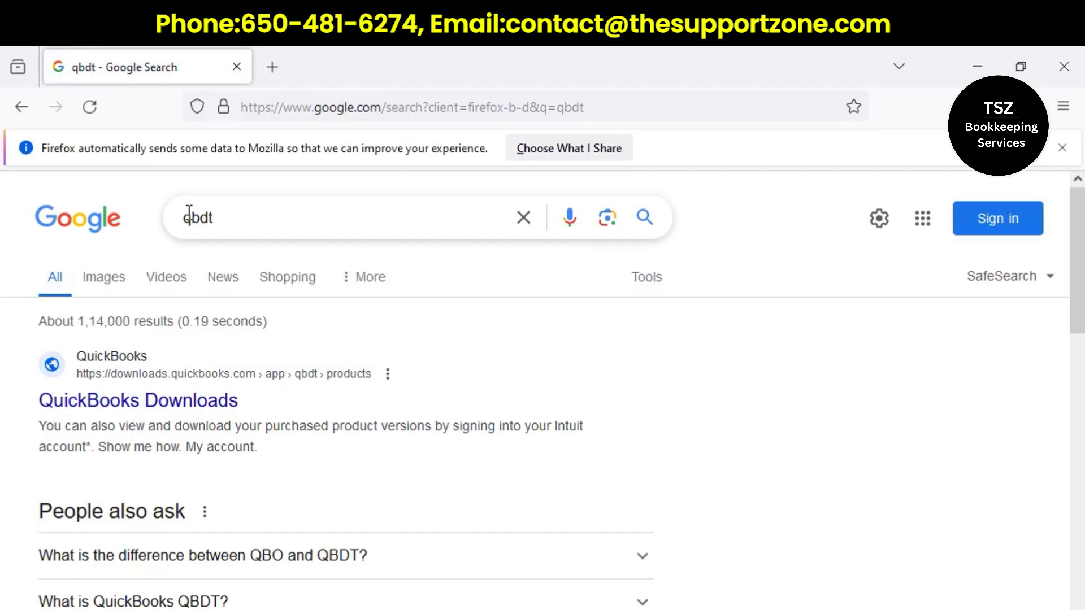
{"action": "left_click_drag", "start_coordinate": [187, 214], "coordinate": [231, 216]}
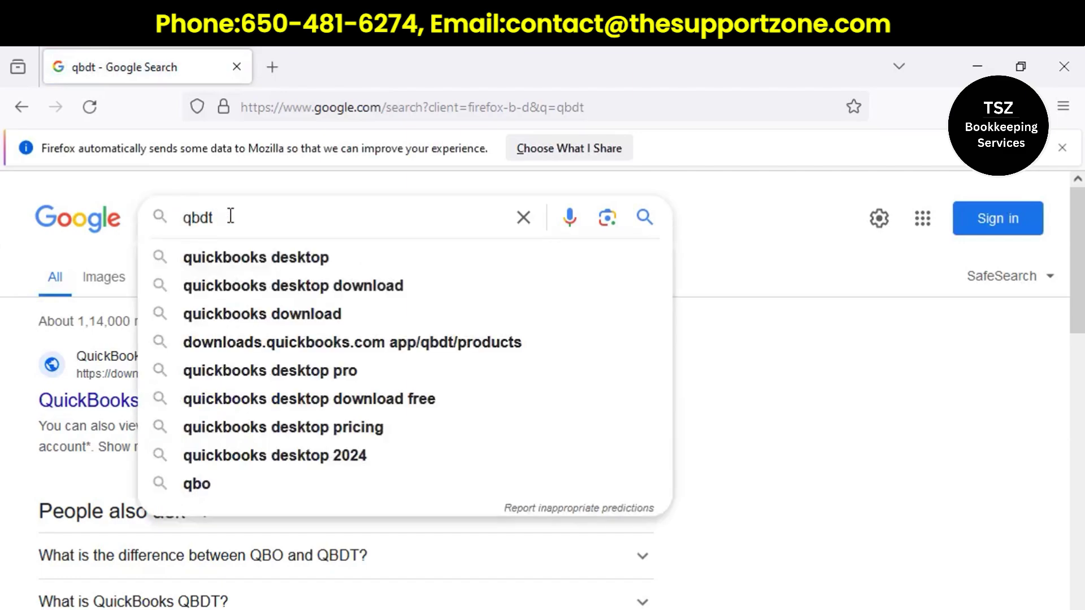
{"action": "left_click", "coordinate": [6, 398]}
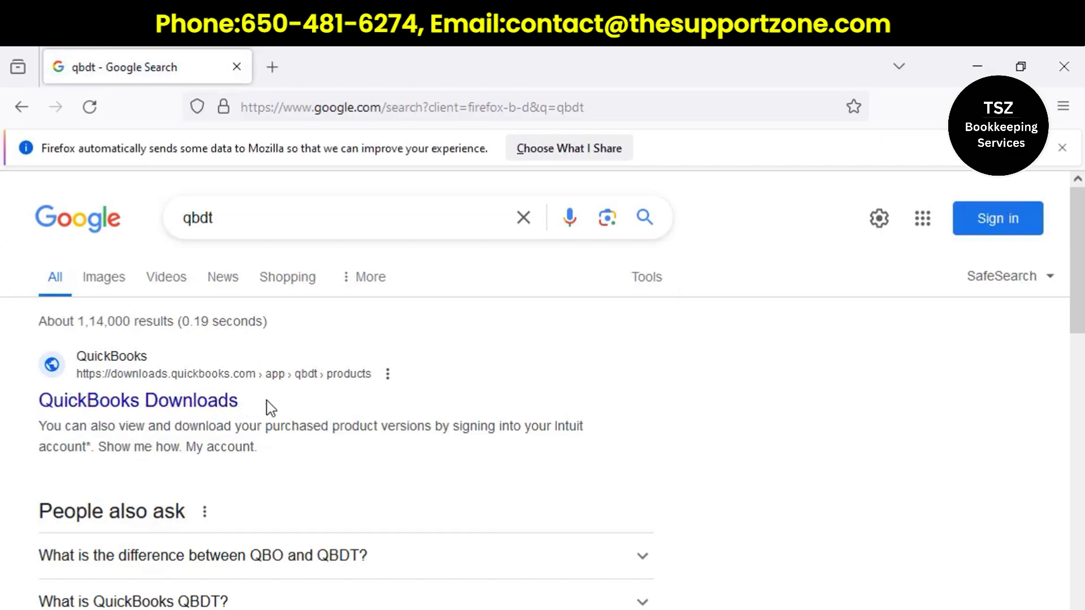
{"action": "left_click", "coordinate": [175, 400]}
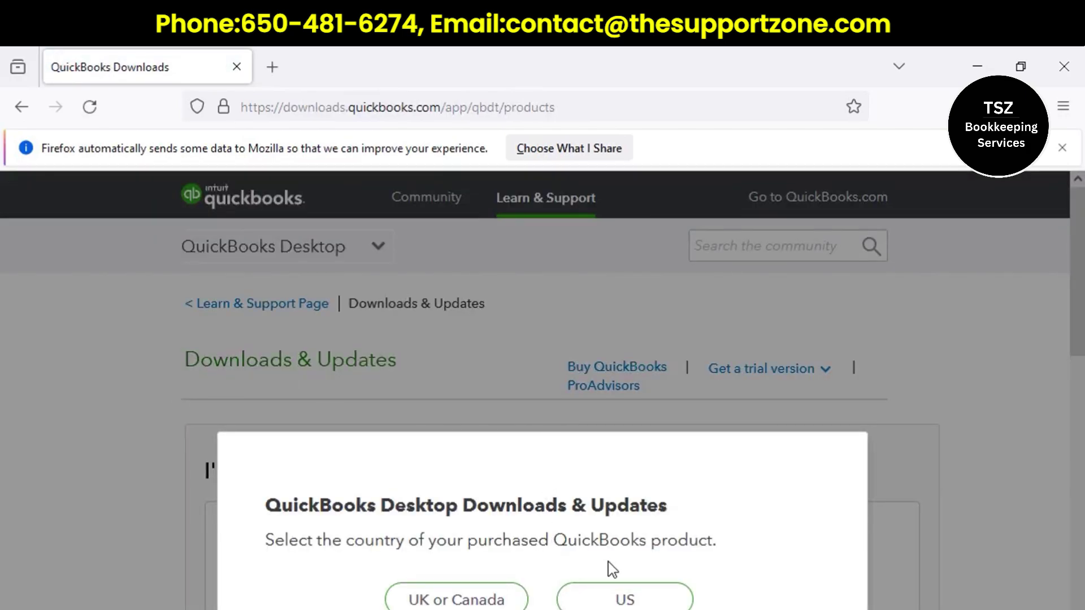
Choose US as the country and answer Not sure to the multi-user question.
{"action": "left_click", "coordinate": [624, 599]}
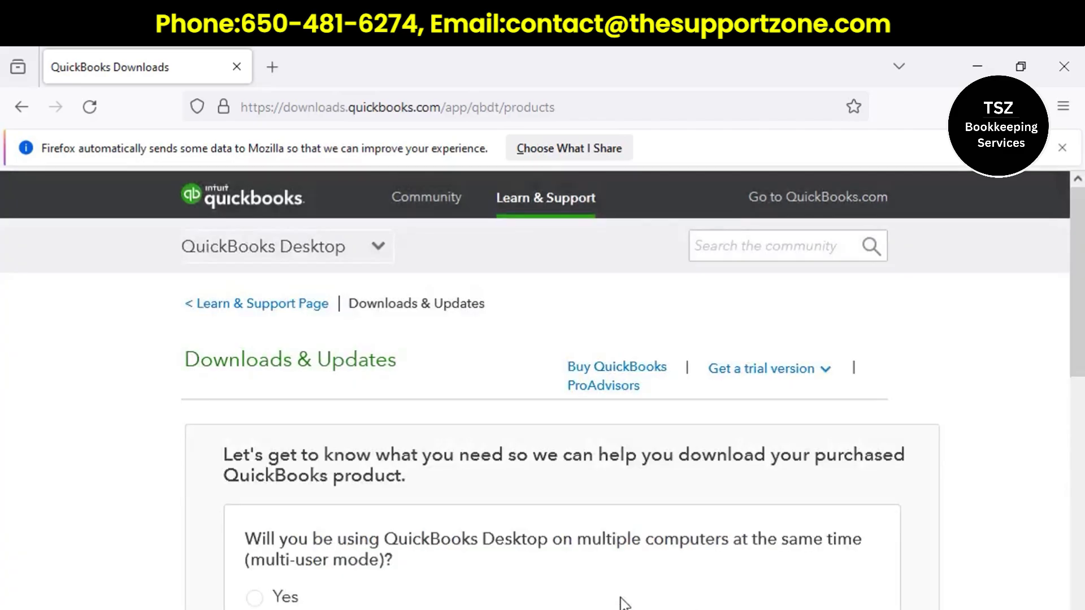
{"action": "scroll", "coordinate": [1077, 268], "scroll_direction": "down", "scroll_amount": 2}
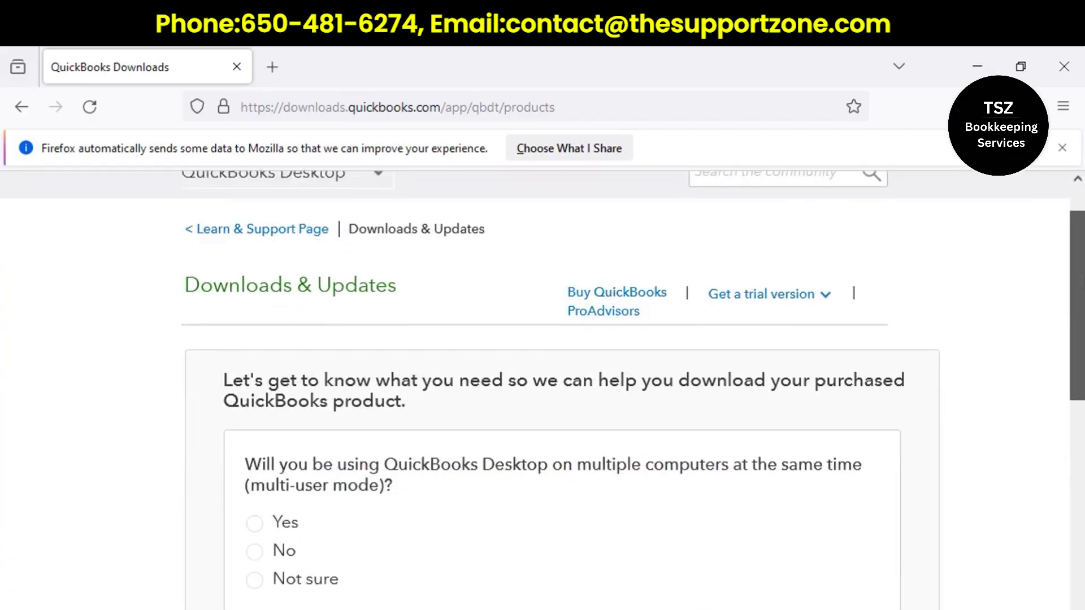
{"action": "scroll", "coordinate": [1077, 269], "scroll_direction": "down", "scroll_amount": 2}
{"action": "left_click", "coordinate": [283, 508]}
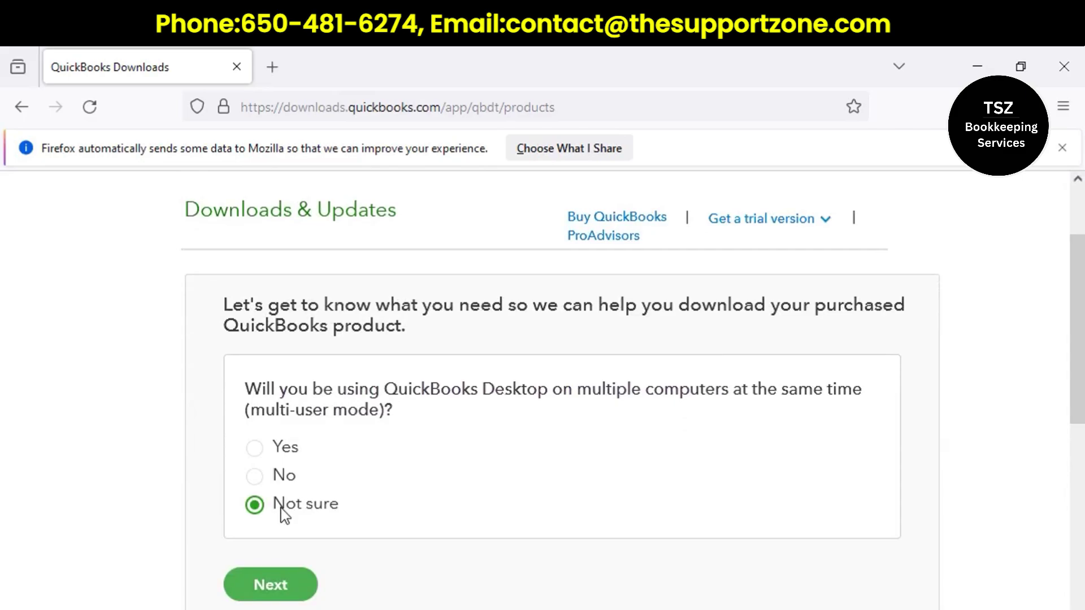
{"action": "left_click", "coordinate": [271, 584]}
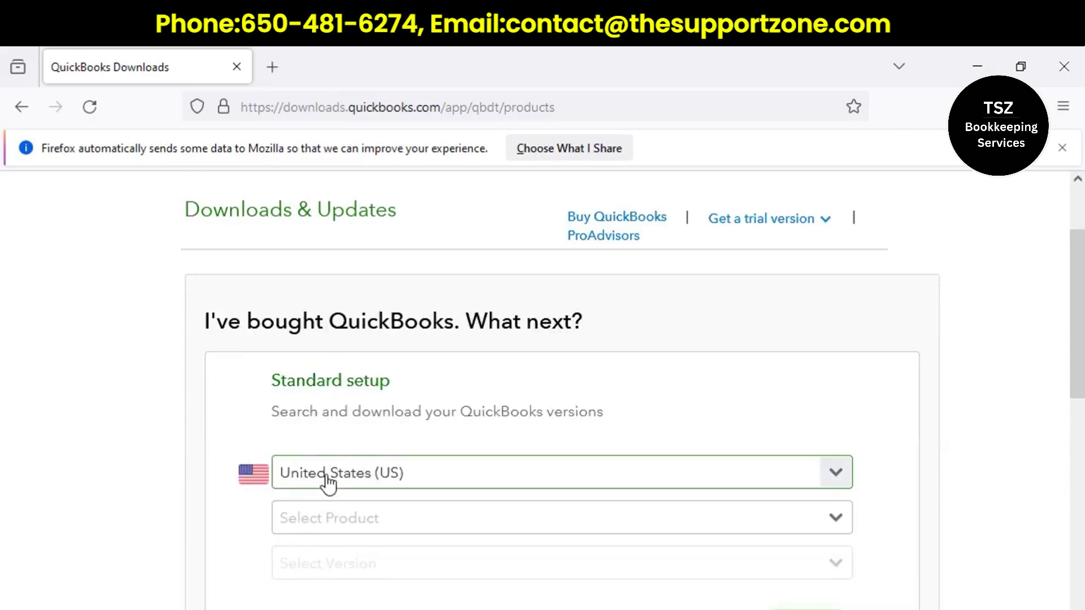
Select QuickBooks Desktop Enterprise as the product and 24 as the version.
{"action": "left_click", "coordinate": [331, 525]}
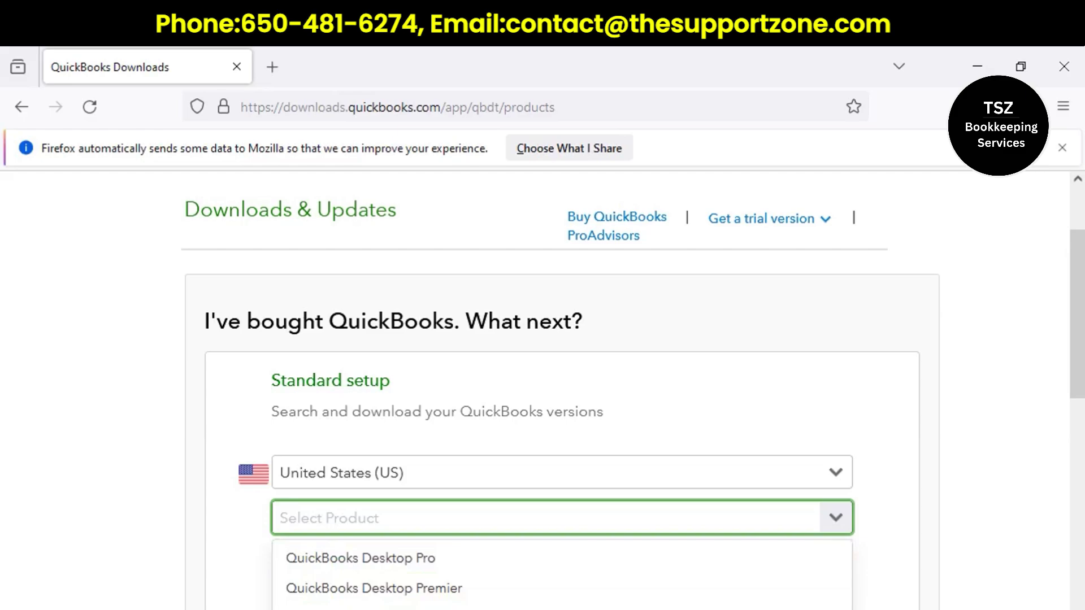
{"action": "left_click", "coordinate": [395, 609]}
{"action": "left_click", "coordinate": [403, 572]}
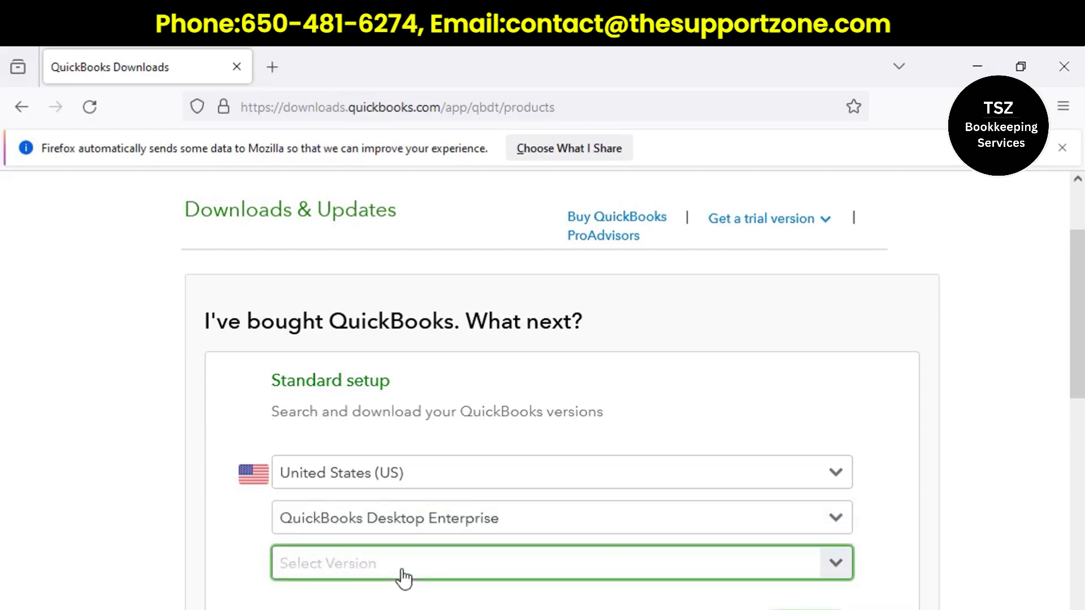
{"action": "left_click", "coordinate": [404, 577]}
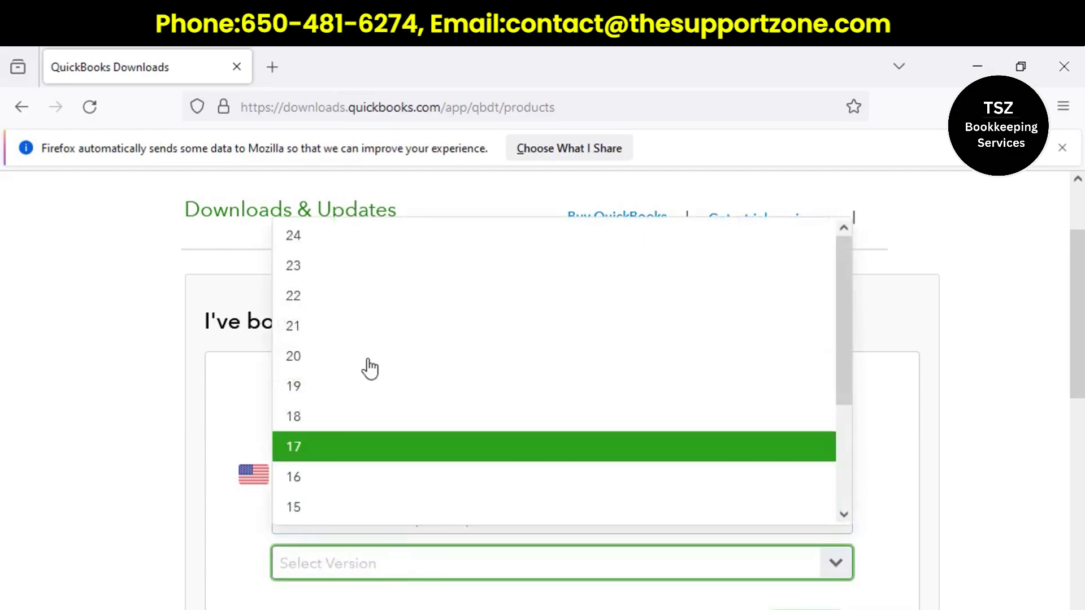
{"action": "left_click", "coordinate": [360, 235]}
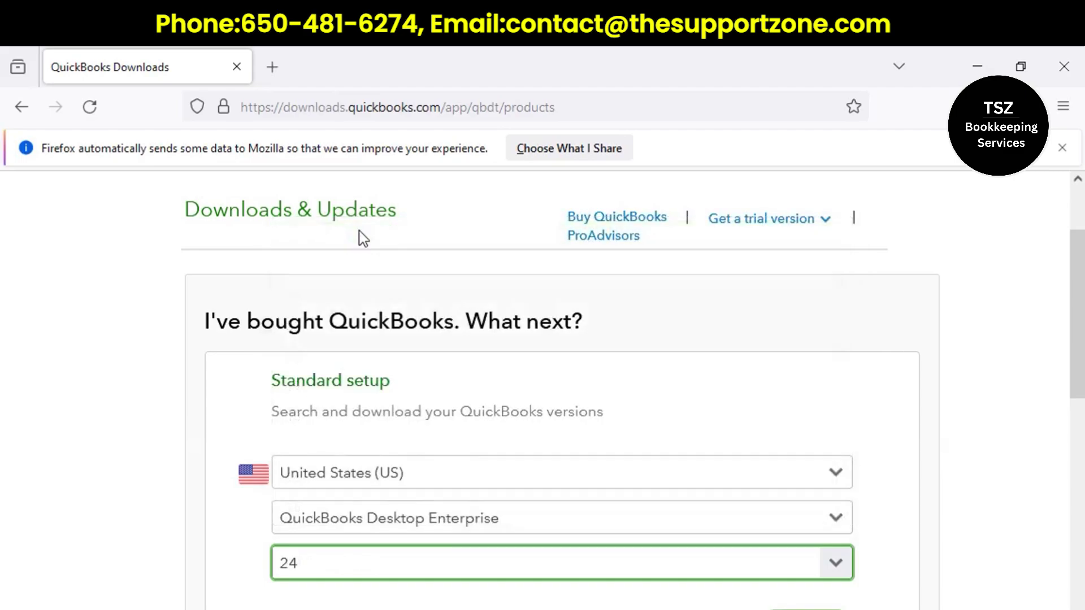
Search for Enterprise Solutions 24.0 and download the Enterprise 24 edition installer.
{"action": "left_click", "coordinate": [802, 609]}
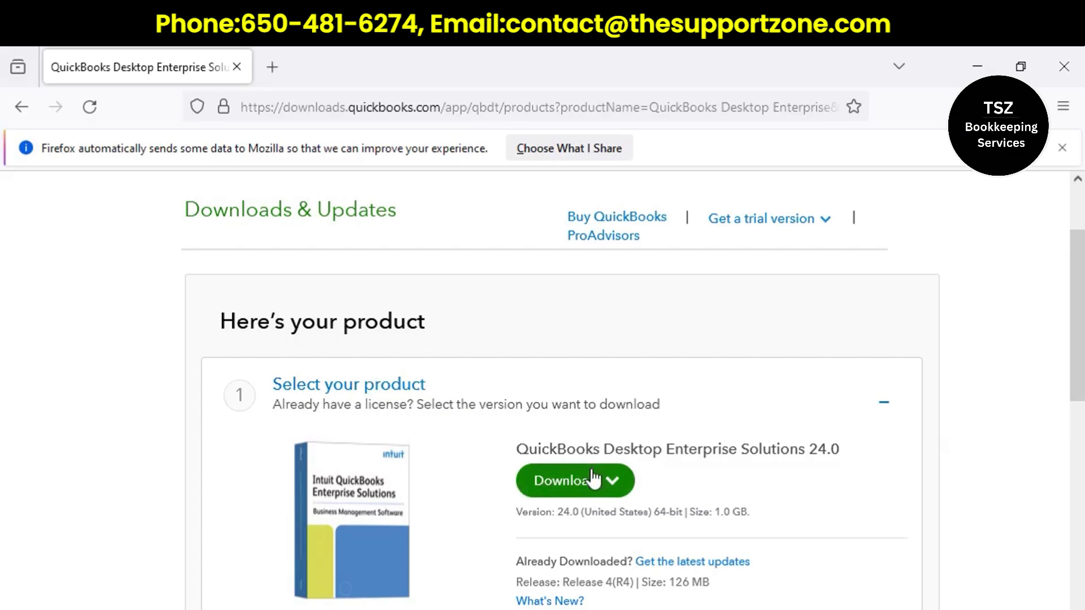
{"action": "left_click", "coordinate": [613, 487]}
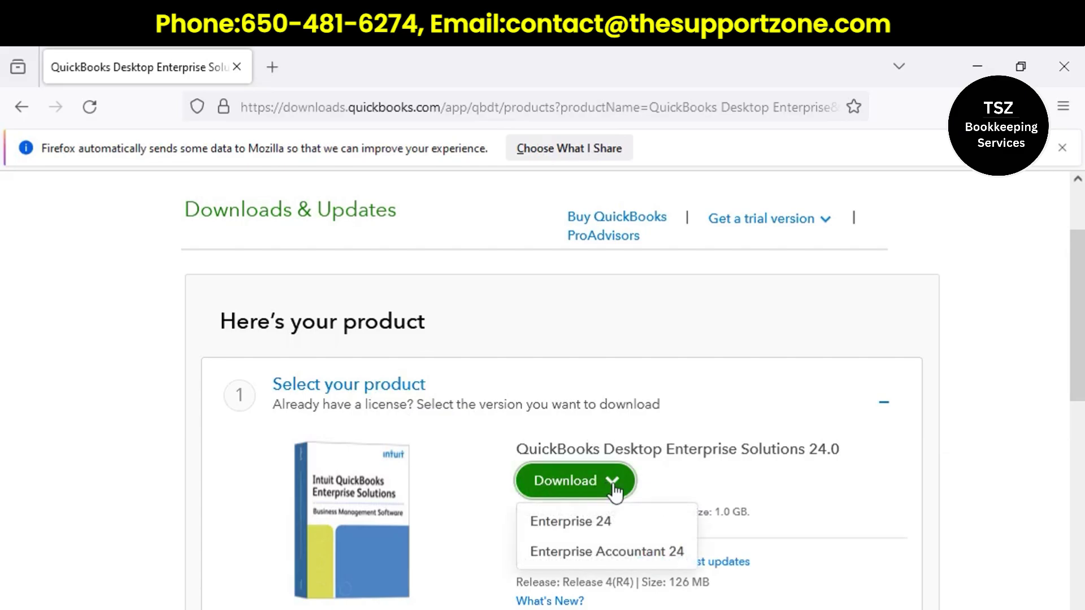
{"action": "left_click", "coordinate": [600, 522]}
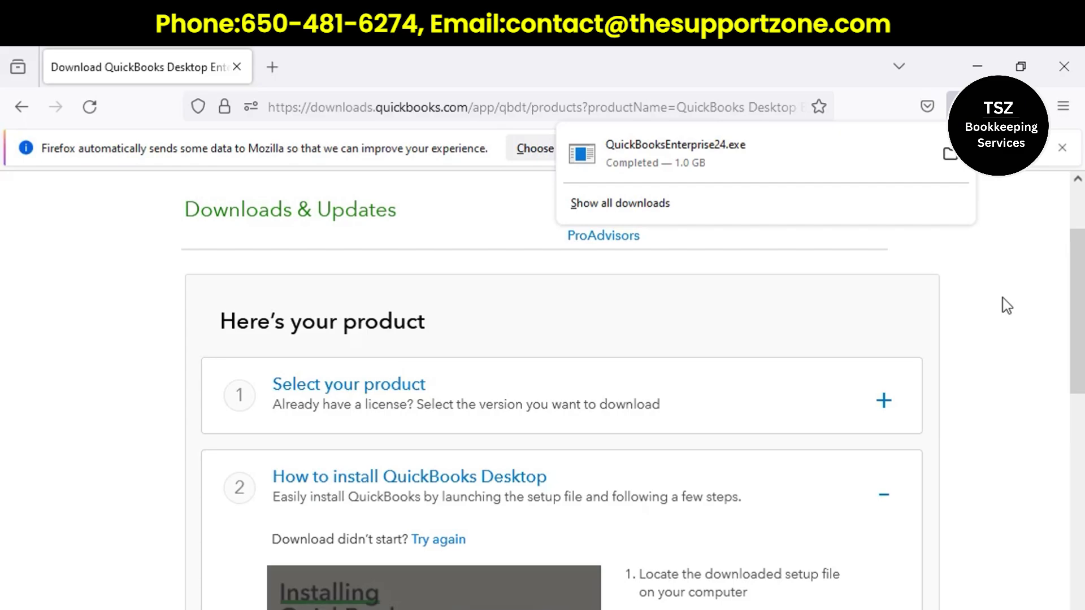
Launch the downloaded QuickBooksEnterprise24.exe from the Firefox downloads panel.
{"action": "left_click", "coordinate": [705, 154]}
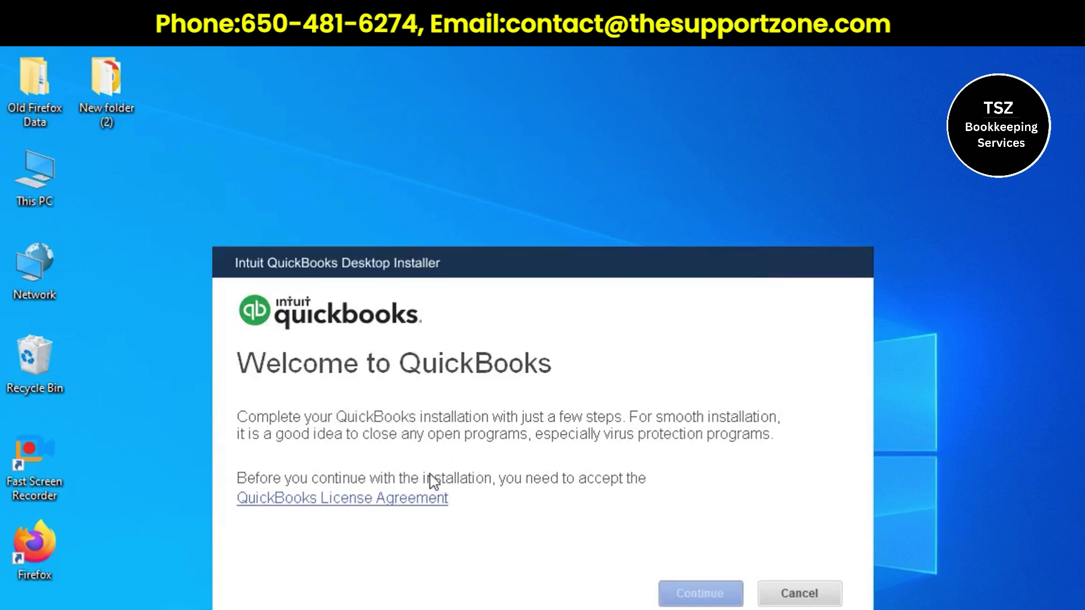
Review the QuickBooks License Agreement, accept its terms, and continue to license numbers.
{"action": "left_click", "coordinate": [366, 504]}
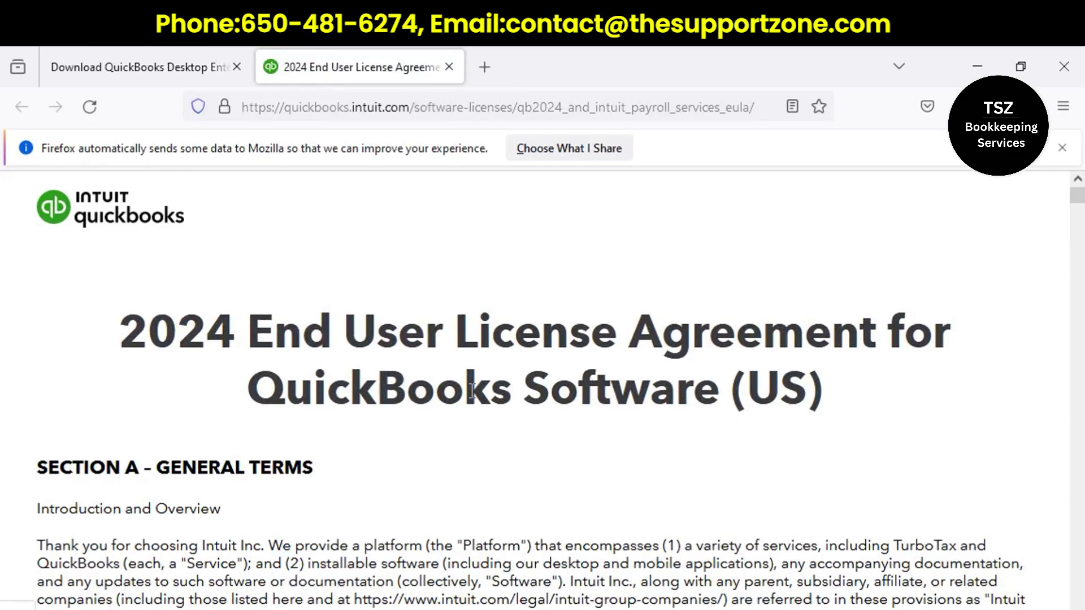
{"action": "left_click", "coordinate": [972, 56]}
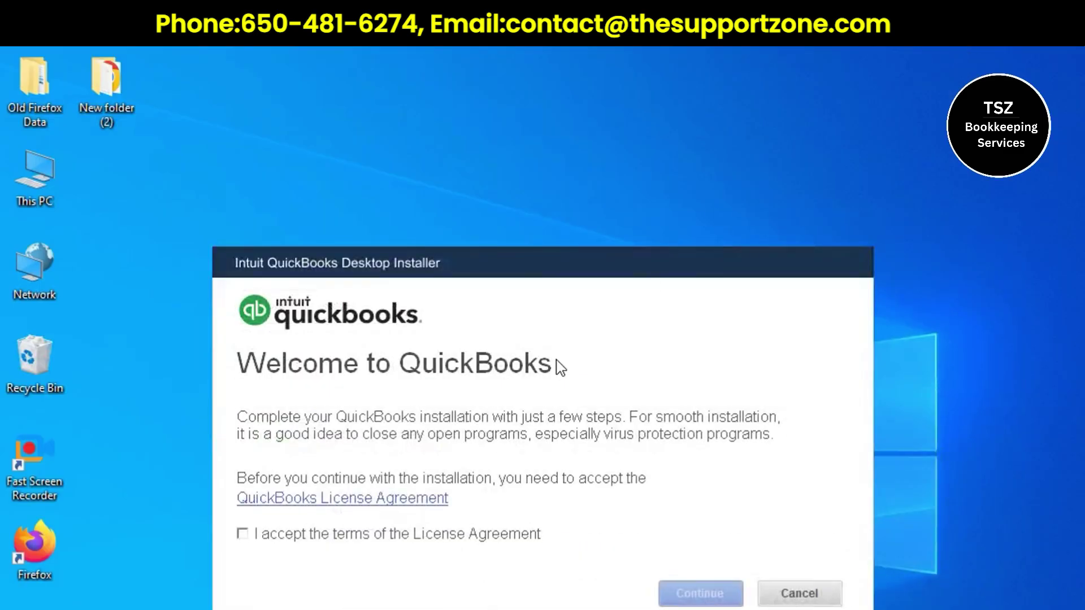
{"action": "left_click", "coordinate": [251, 537]}
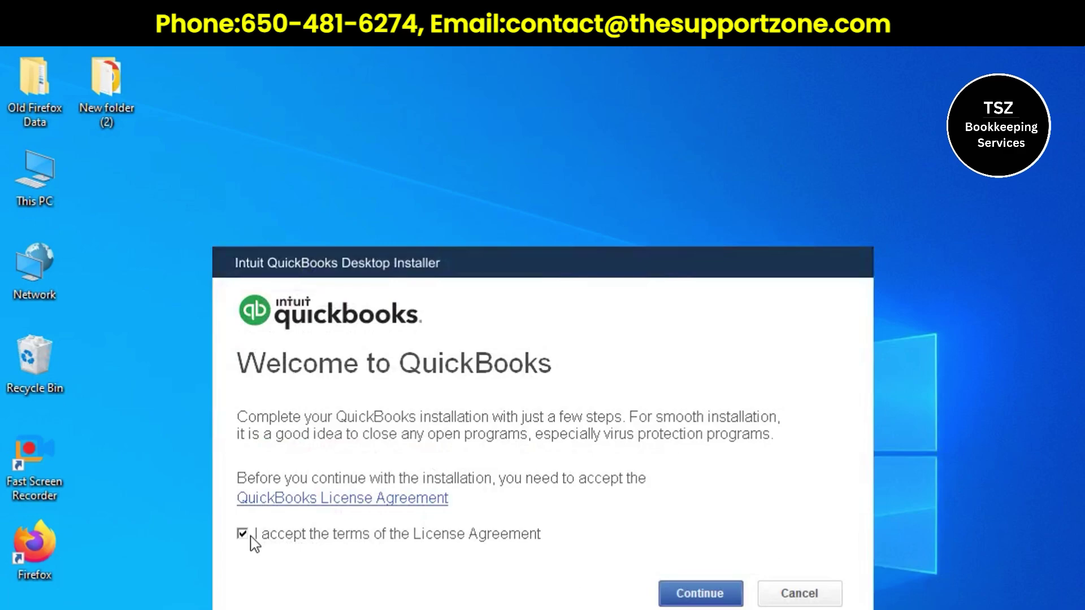
{"action": "left_click", "coordinate": [702, 598]}
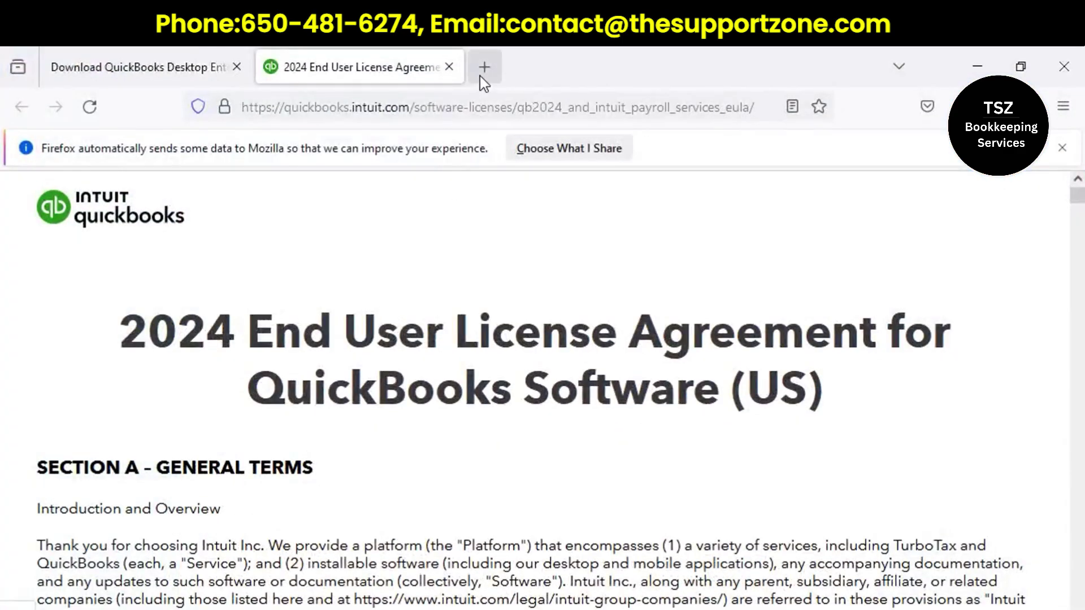
Open camps.intuit.com in a new tab, focus the Email/User ID field, then minimize Firefox.
{"action": "left_click", "coordinate": [484, 67]}
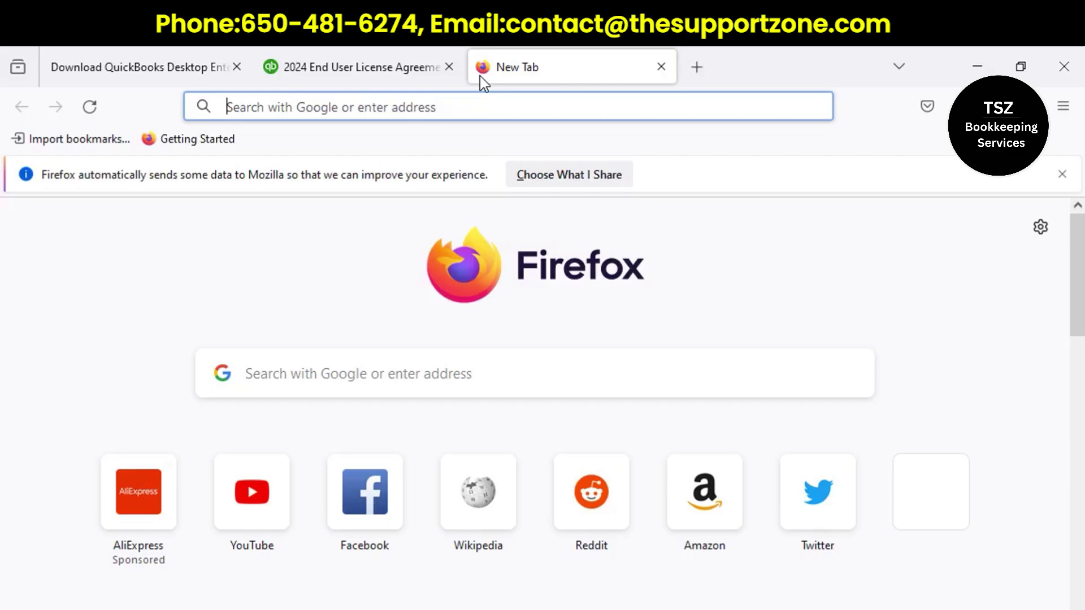
{"action": "type", "text": "camps"}
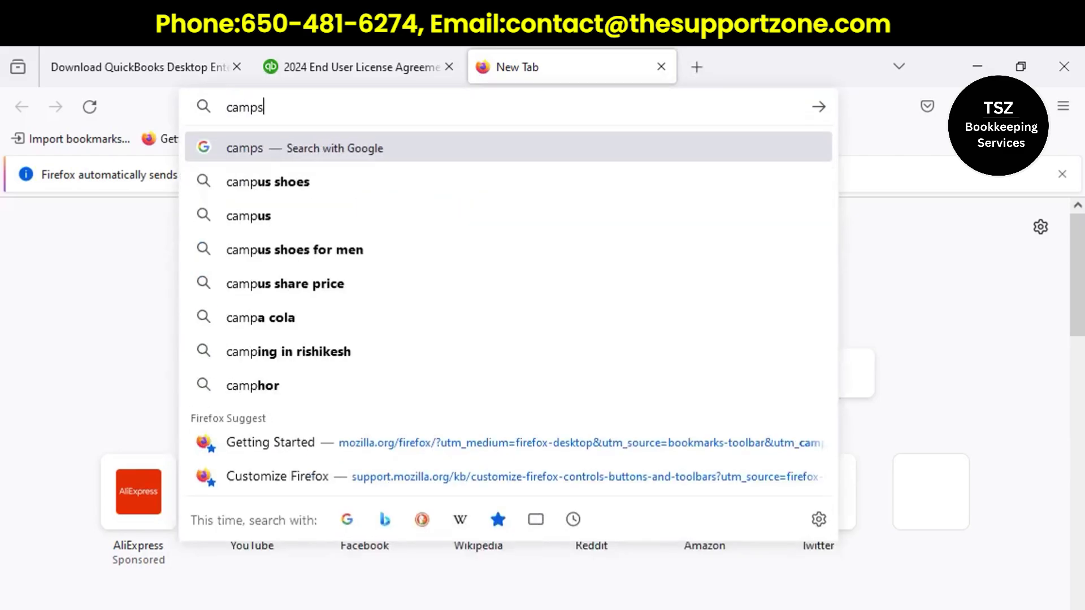
{"action": "type", "text": ".intuit.com"}
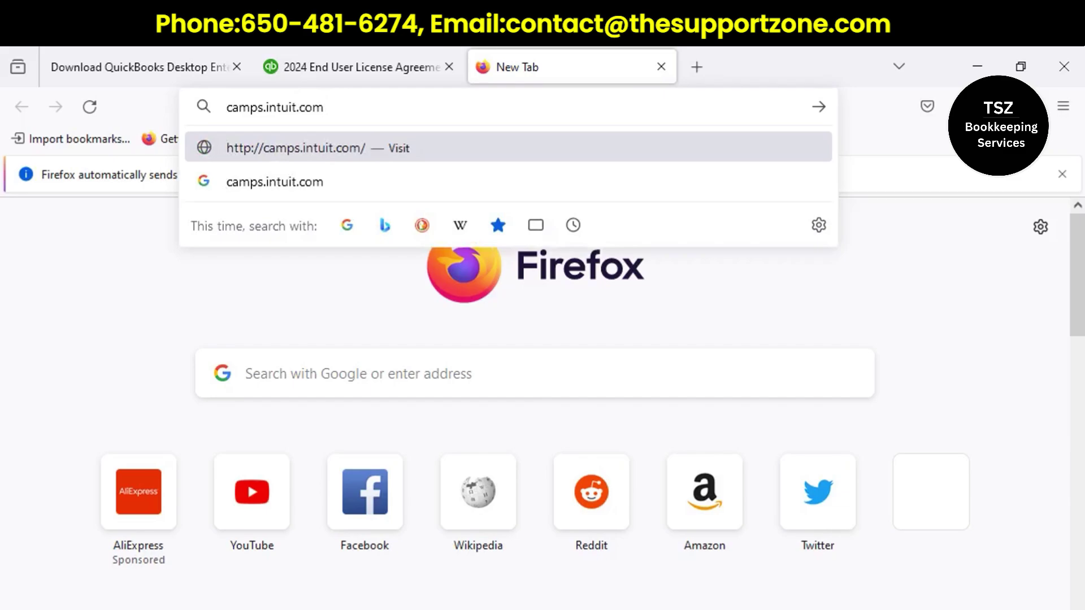
{"action": "key", "text": "Return"}
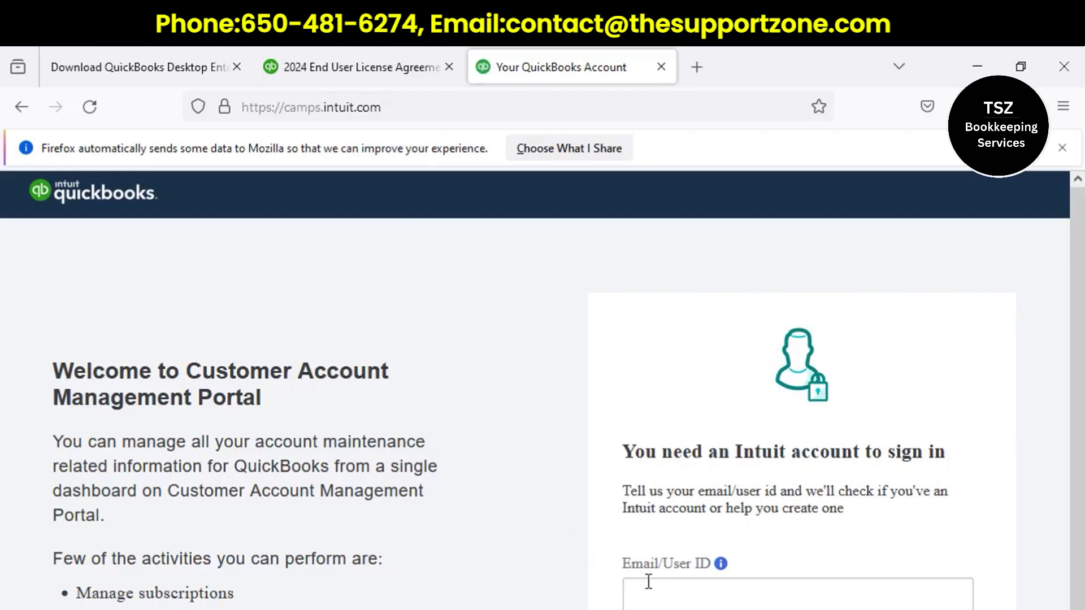
{"action": "left_click", "coordinate": [663, 596]}
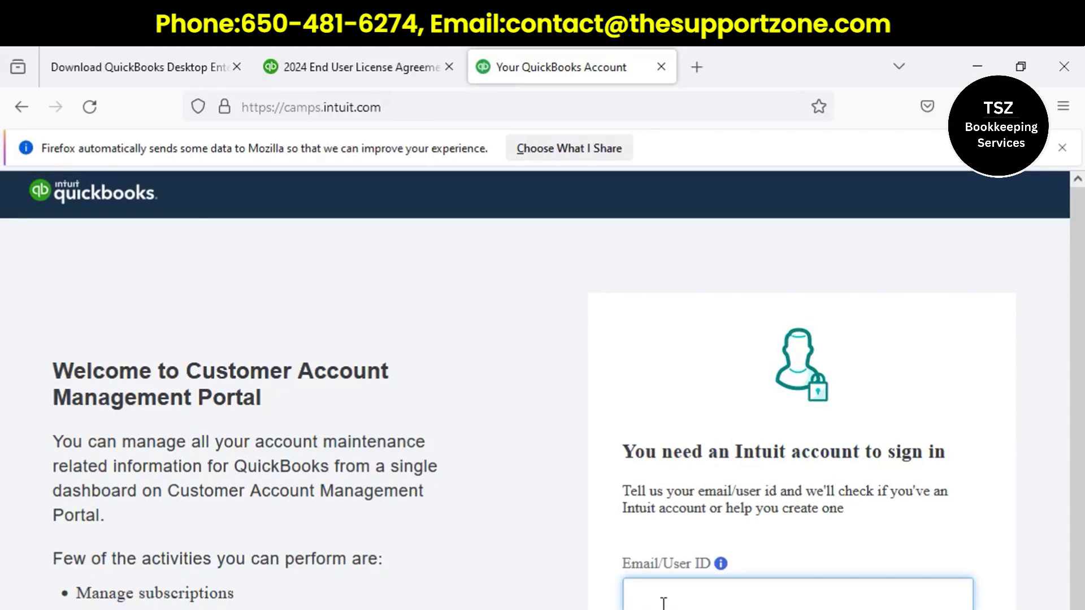
{"action": "left_click", "coordinate": [964, 58]}
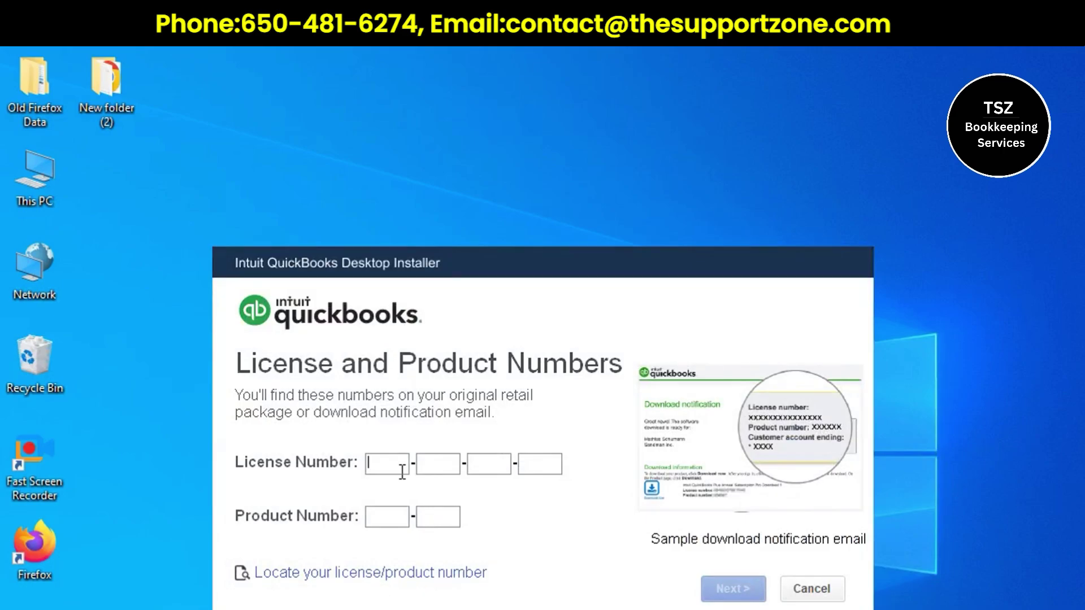
Enter the QuickBooks license number and product number in the installer.
{"action": "type", "text": "0"}
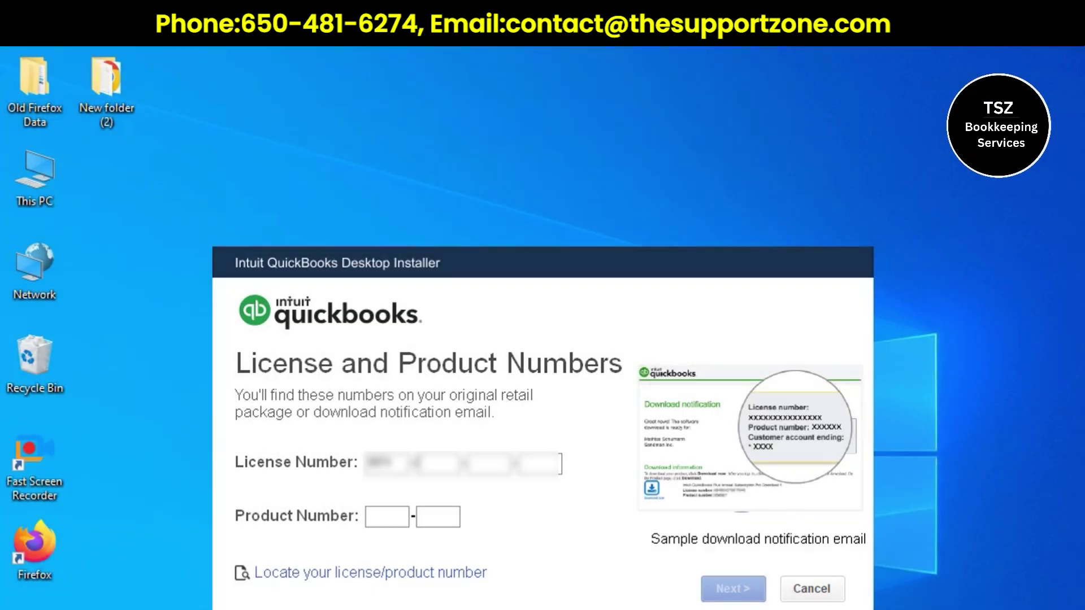
{"action": "type", "text": "812345678"}
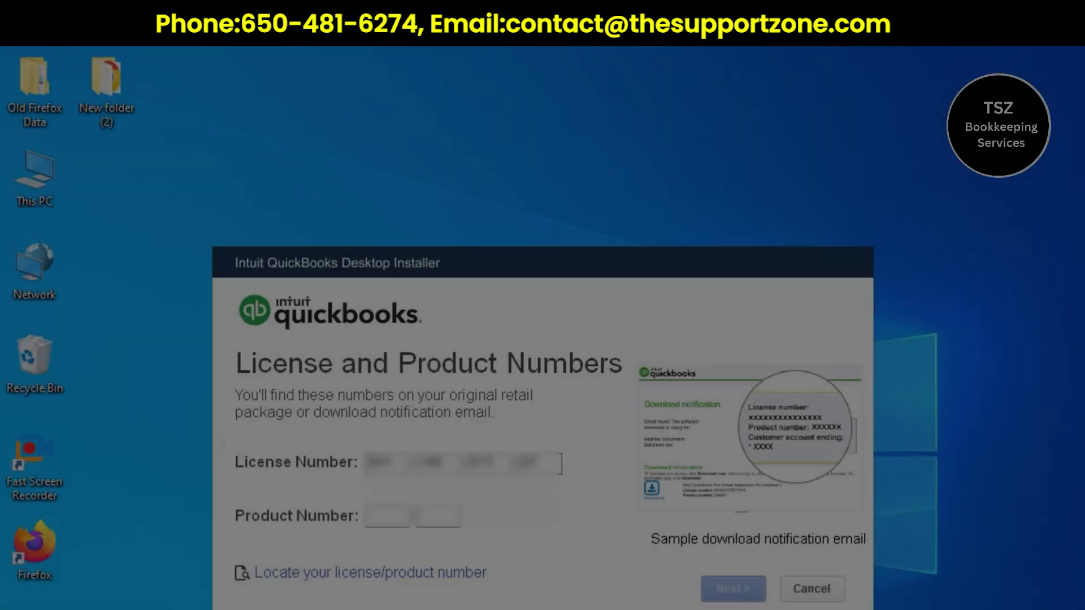
{"action": "type", "text": "123456"}
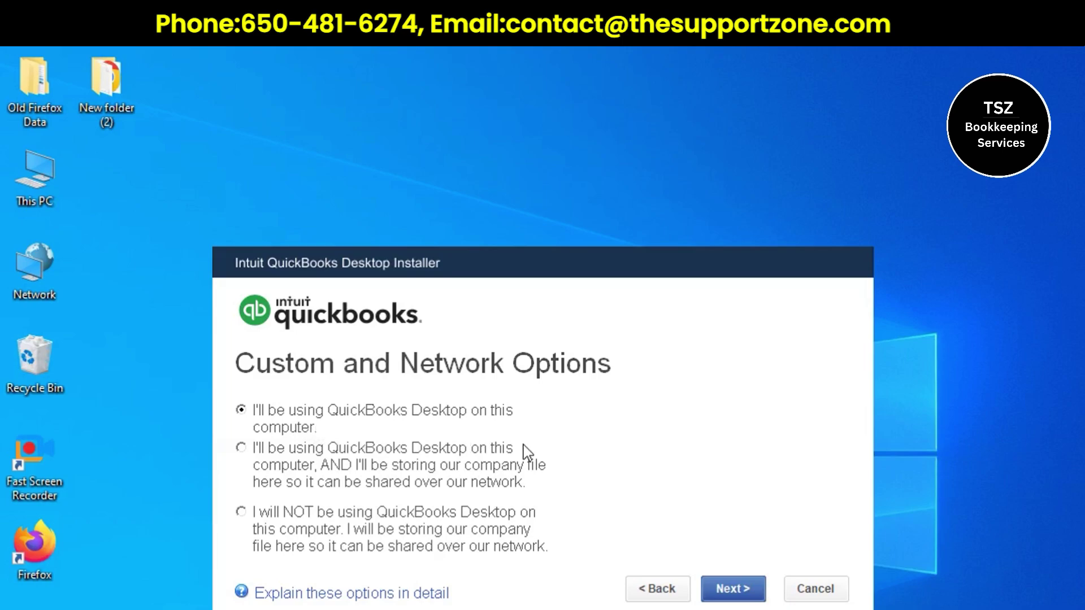
Keep single-computer use and the default Program Files location, then install Enterprise Solutions 24.0.
{"action": "left_click", "coordinate": [729, 590]}
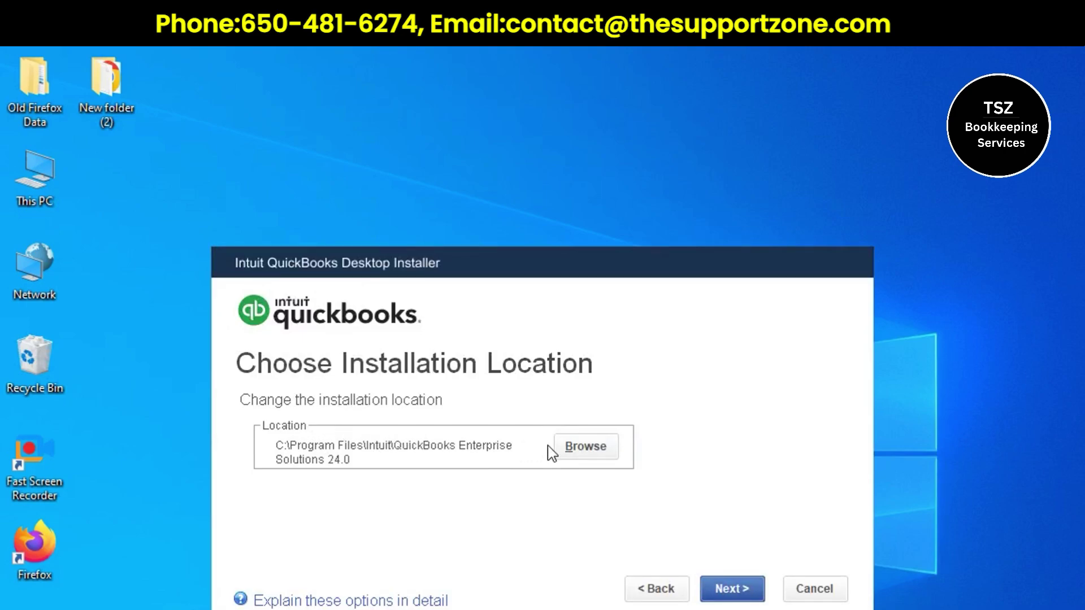
{"action": "left_click", "coordinate": [730, 589]}
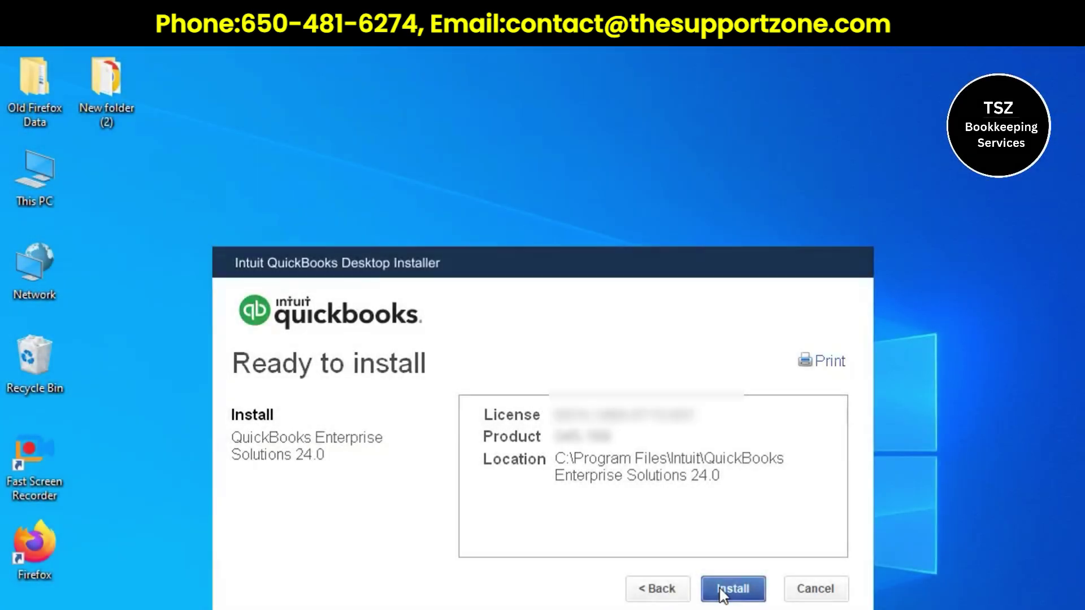
{"action": "left_click", "coordinate": [721, 590]}
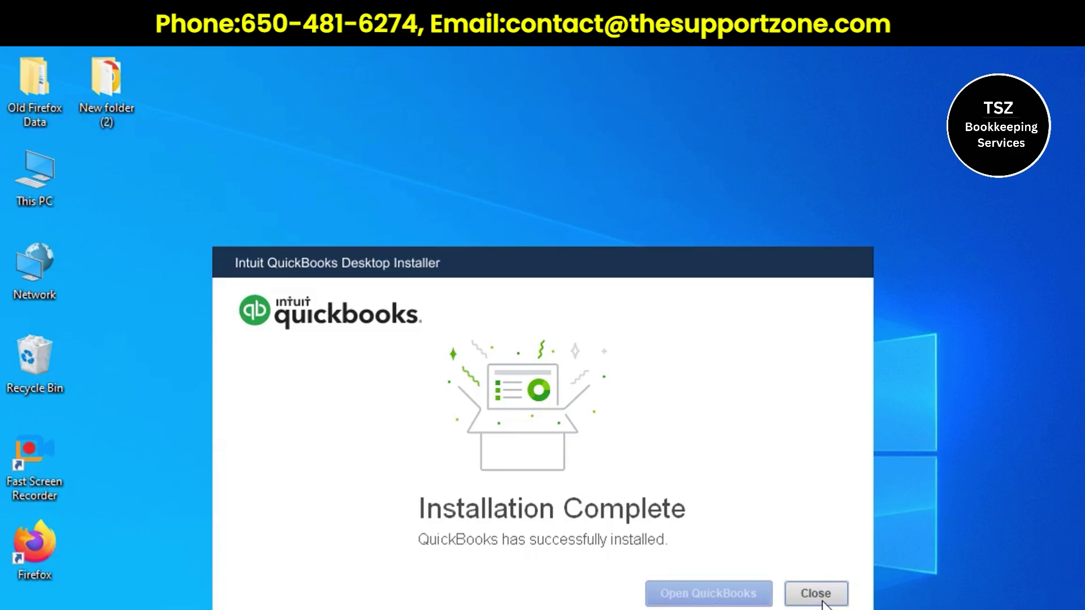
Close the installer, decline rebooting now, refresh the desktop and dismiss the REBOOT notice.
{"action": "left_click", "coordinate": [823, 603]}
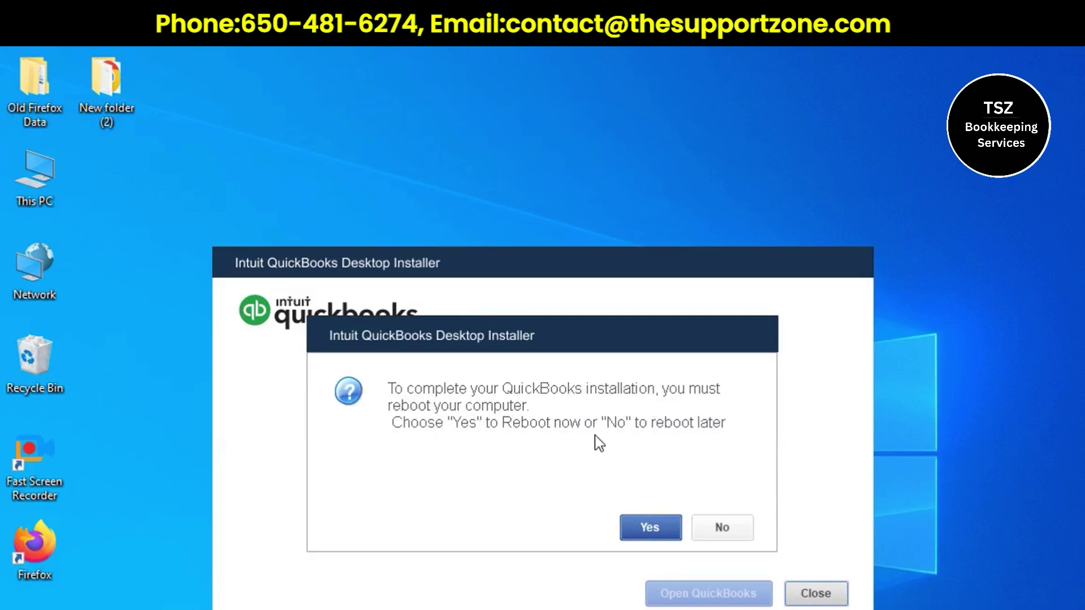
{"action": "left_click", "coordinate": [715, 525]}
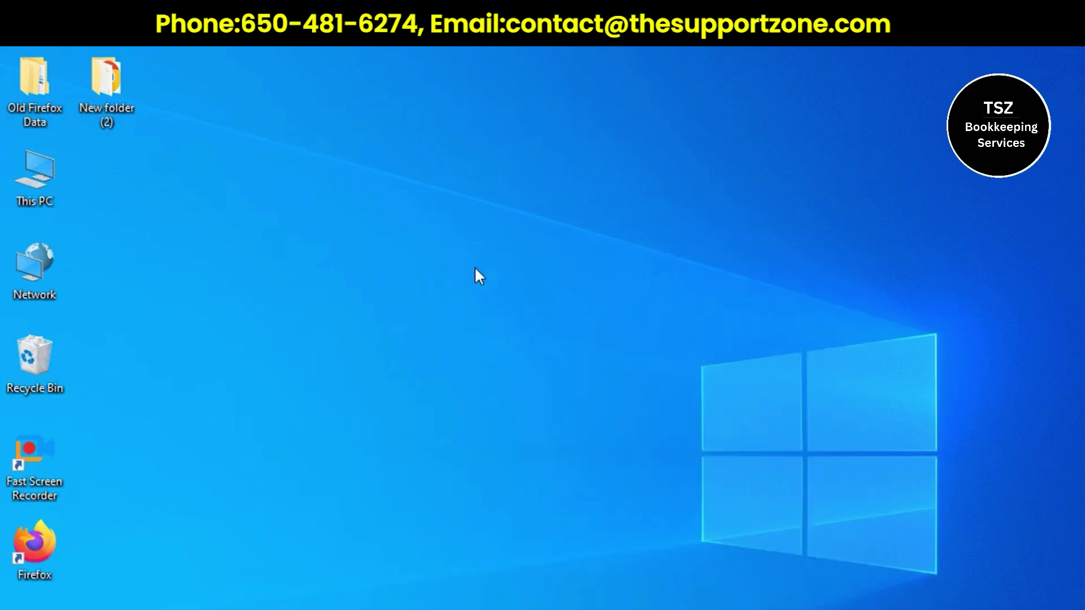
{"action": "right_click", "coordinate": [474, 245]}
{"action": "left_click", "coordinate": [517, 302]}
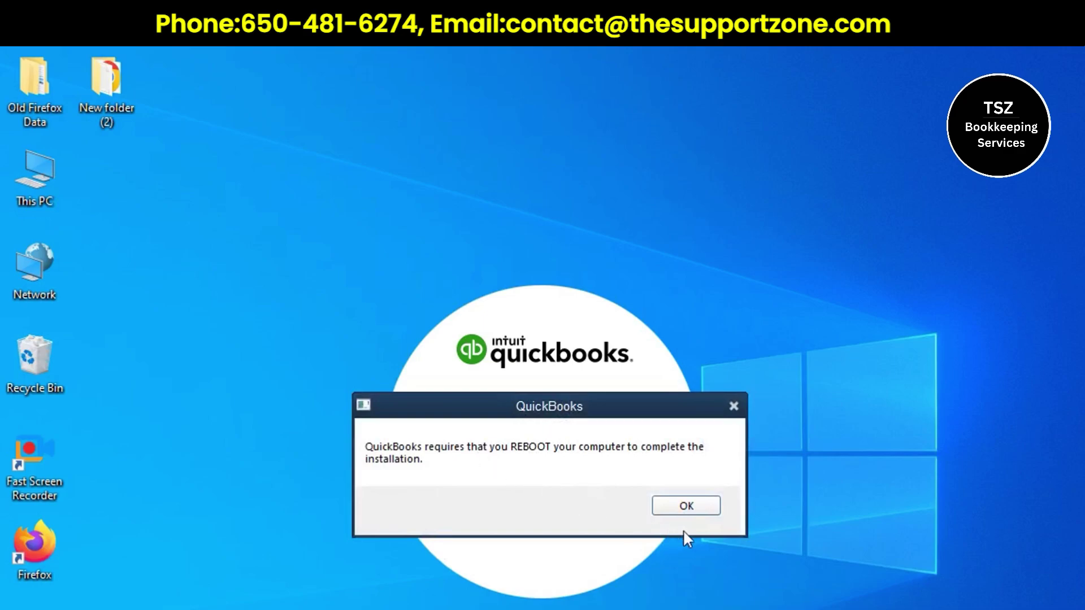
{"action": "left_click", "coordinate": [703, 510]}
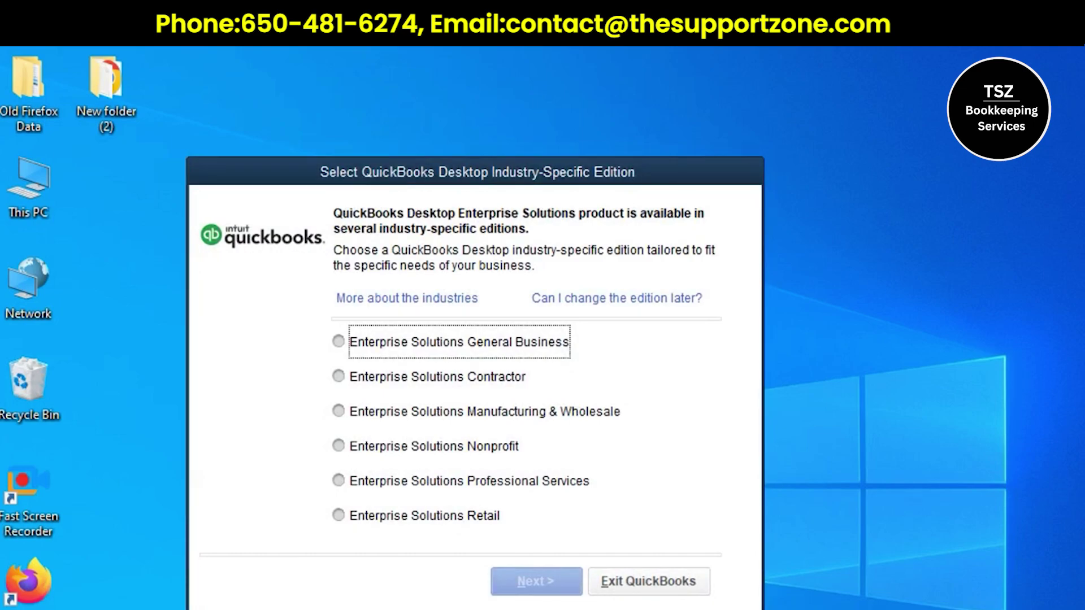
Switch to the Enterprise Solutions General Business edition and accept downloading updates now.
{"action": "left_click", "coordinate": [431, 348]}
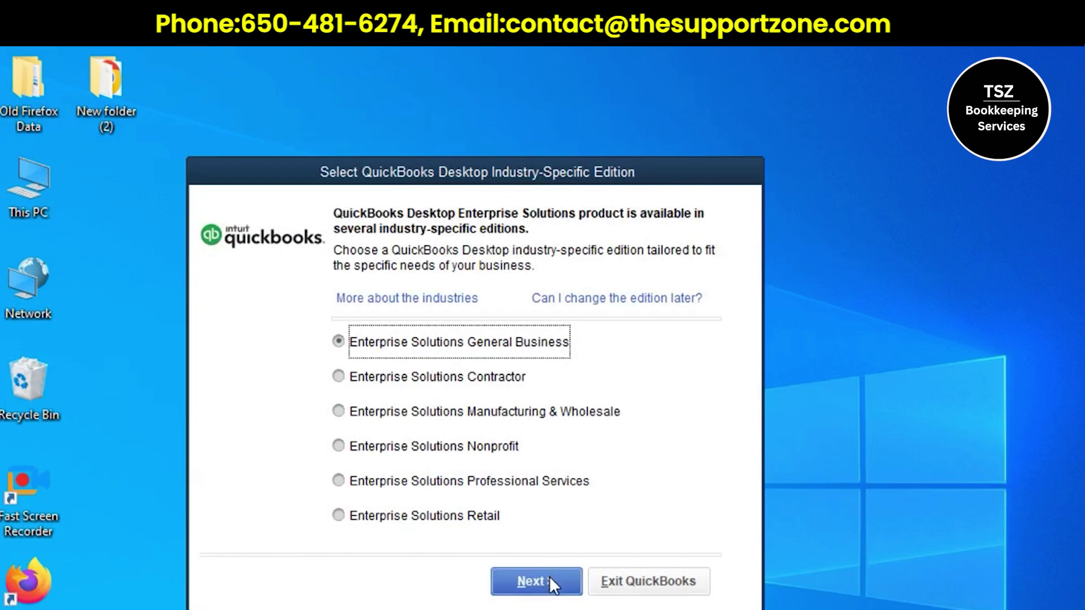
{"action": "left_click", "coordinate": [551, 590]}
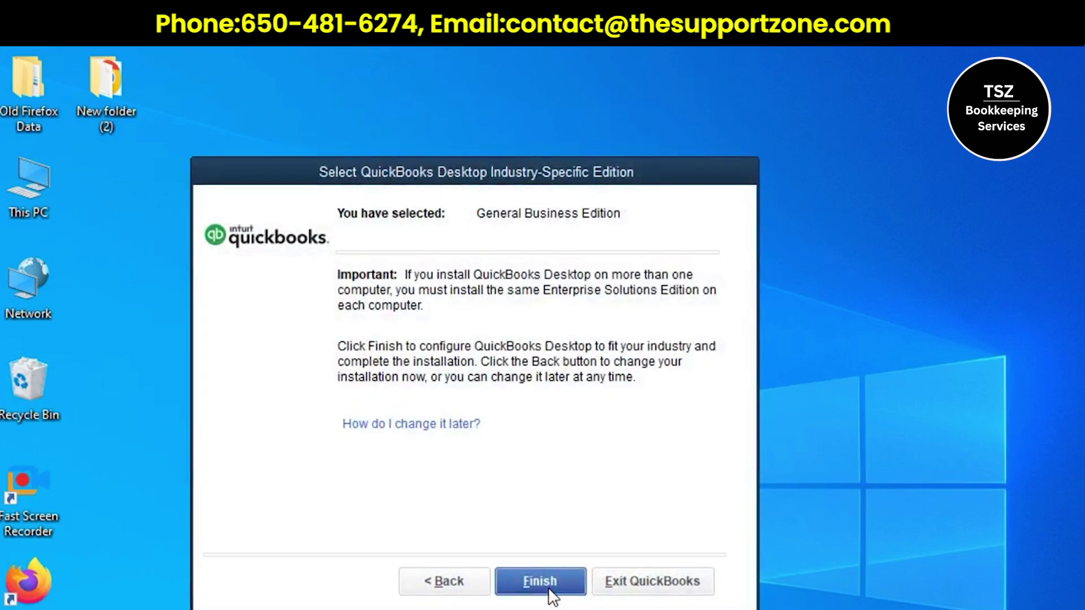
{"action": "left_click", "coordinate": [551, 587]}
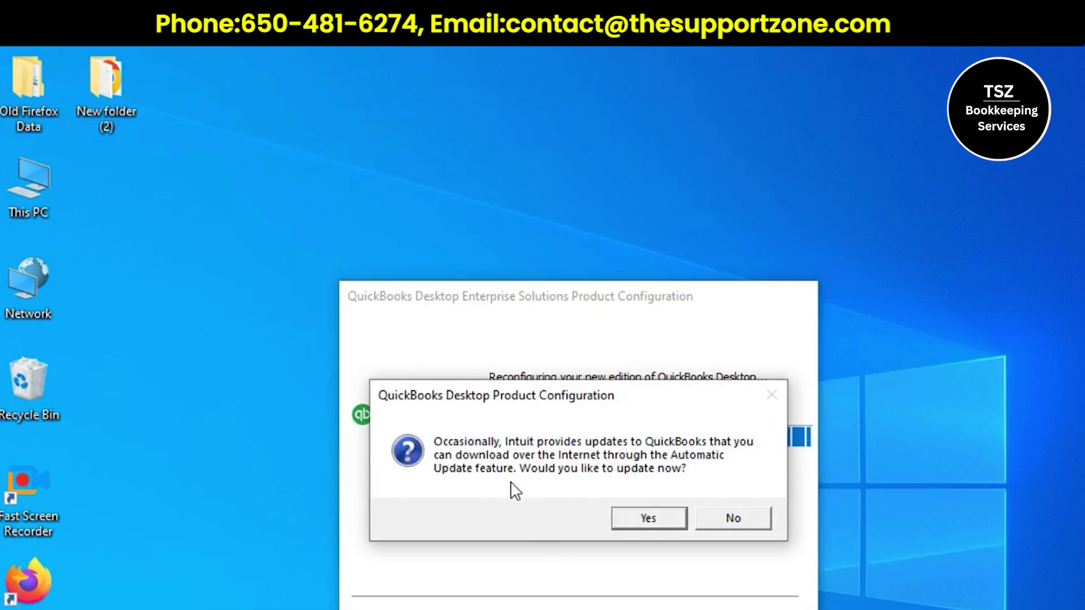
{"action": "left_click", "coordinate": [664, 521]}
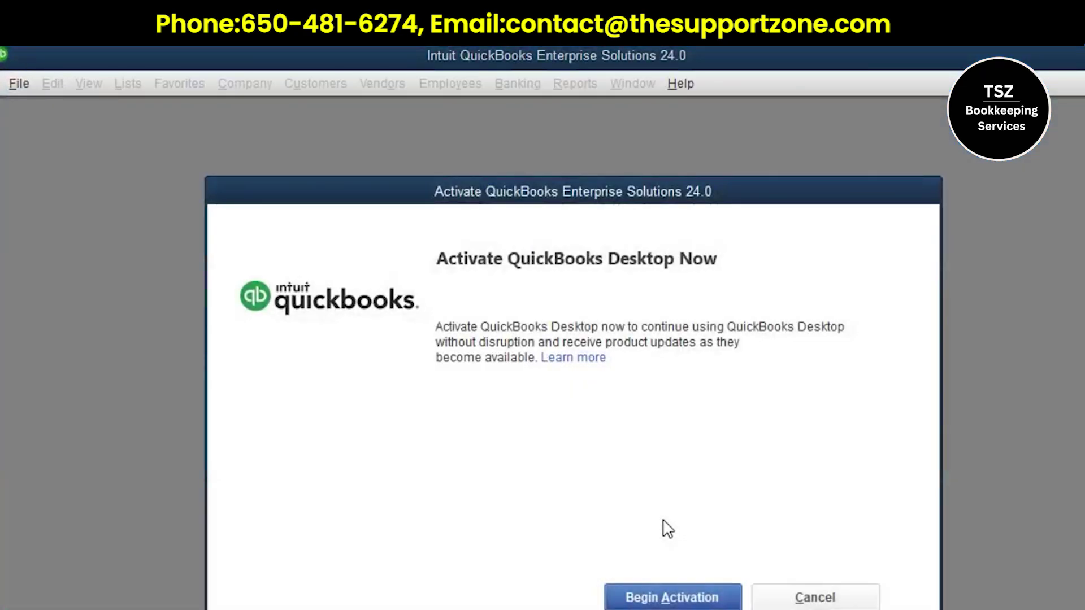
Activate QuickBooks Desktop and dismiss the internet usage information page.
{"action": "left_click", "coordinate": [667, 599]}
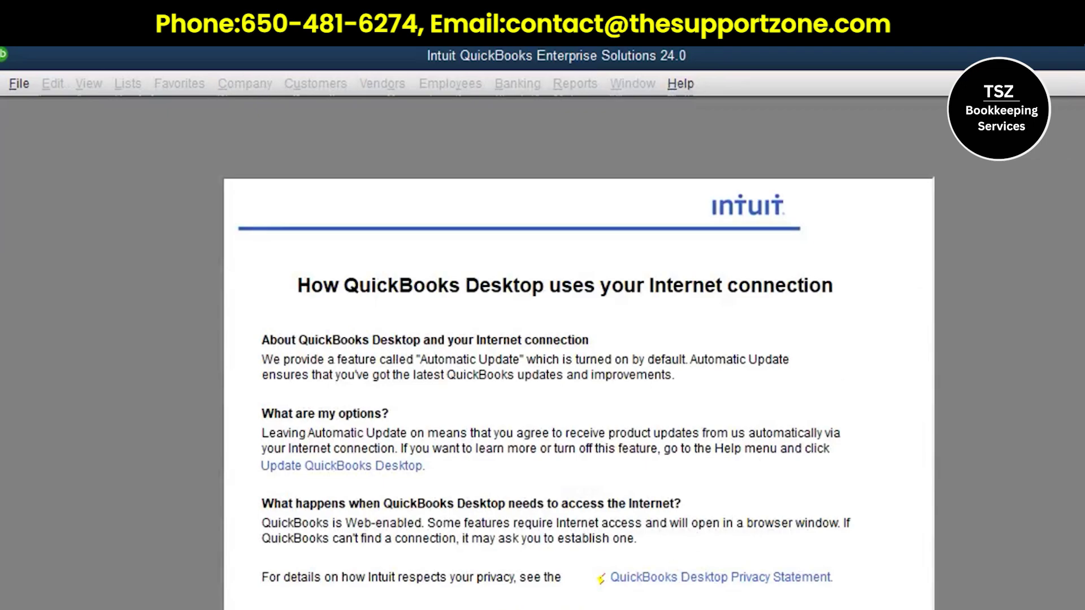
{"action": "key", "text": "Return"}
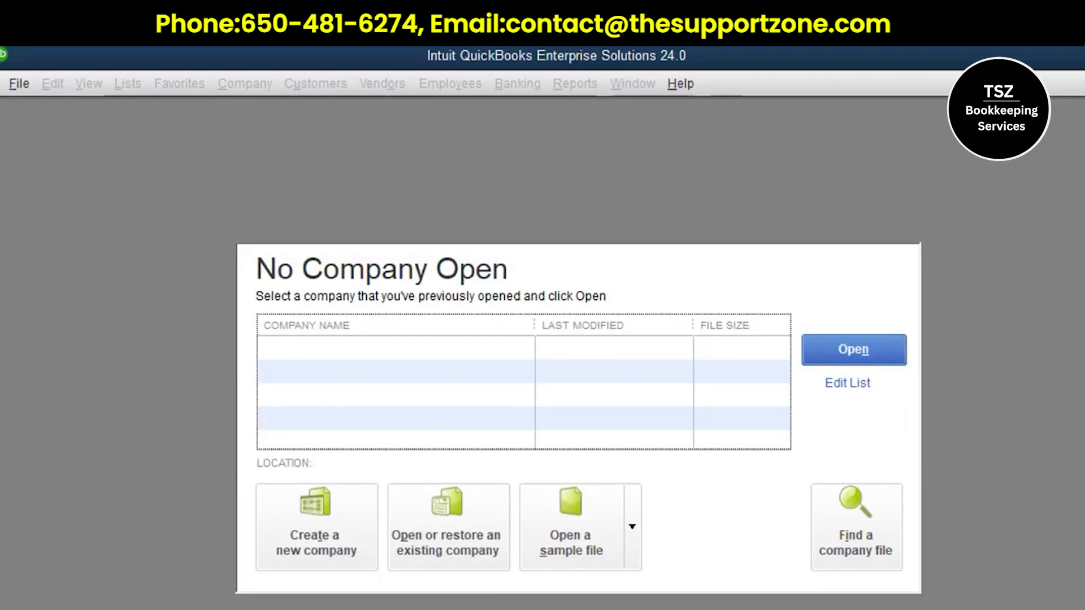